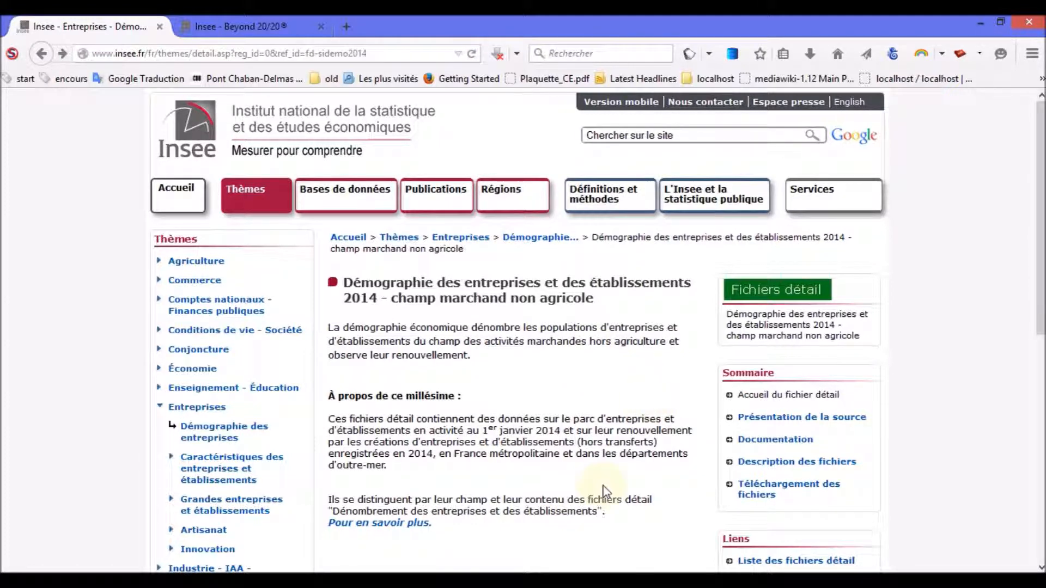
Open the Téléchargement des fichiers page and look through its enterprise and establishment creation files for 2014
{"action": "left_click", "coordinate": [799, 490]}
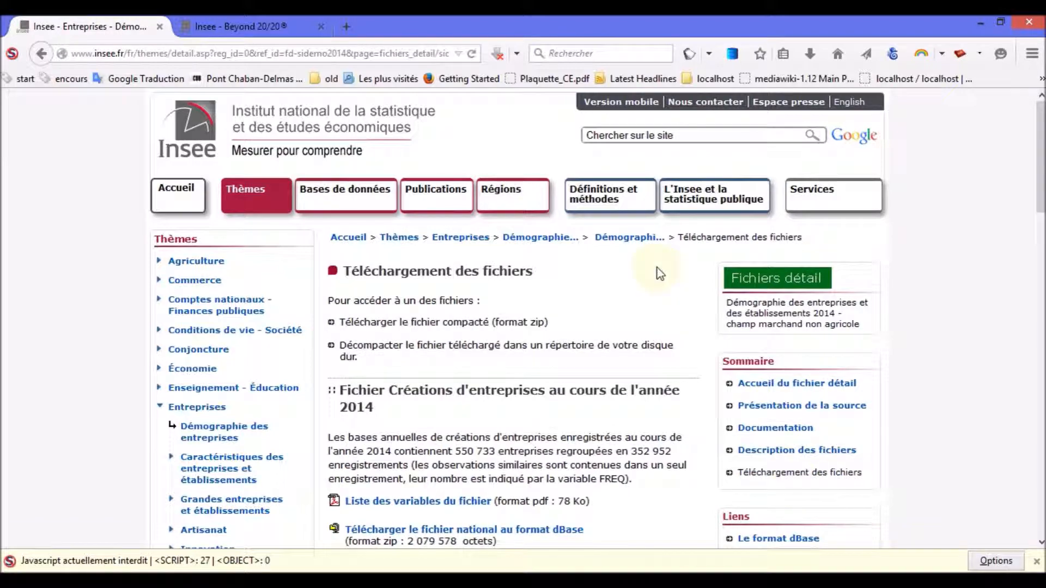
{"action": "scroll", "coordinate": [660, 274], "scroll_direction": "down", "scroll_amount": 5}
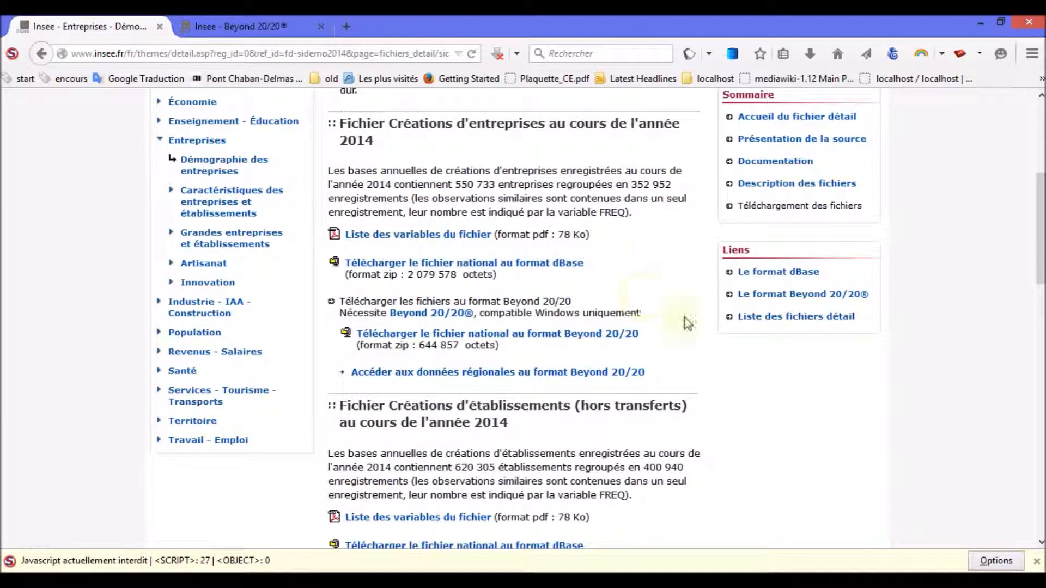
{"action": "scroll", "coordinate": [692, 355], "scroll_direction": "down", "scroll_amount": 5}
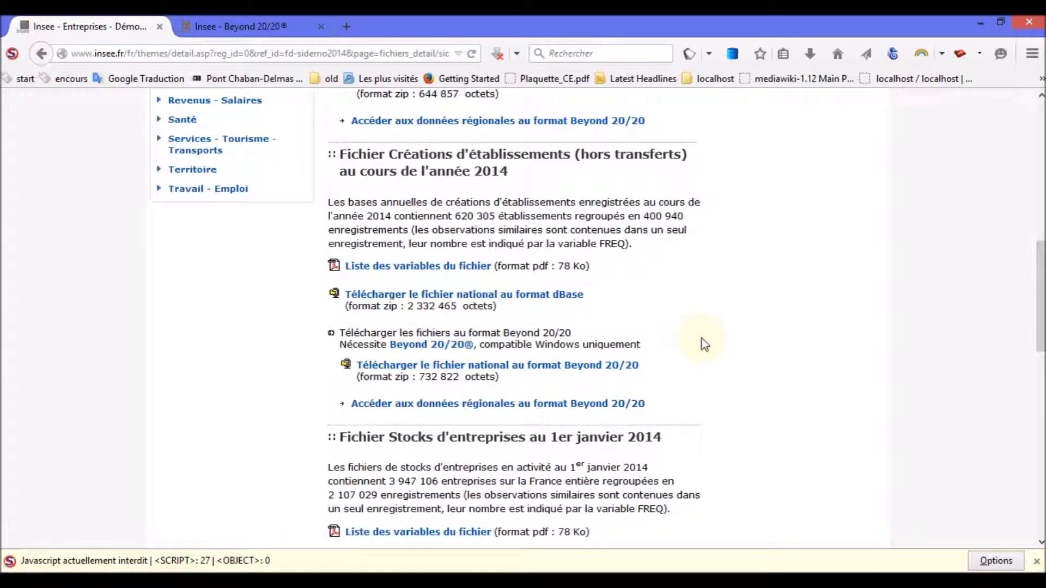
{"action": "scroll", "coordinate": [703, 343], "scroll_direction": "up", "scroll_amount": 5}
{"action": "scroll", "coordinate": [703, 343], "scroll_direction": "up", "scroll_amount": 12}
{"action": "scroll", "coordinate": [703, 344], "scroll_direction": "down", "scroll_amount": 7}
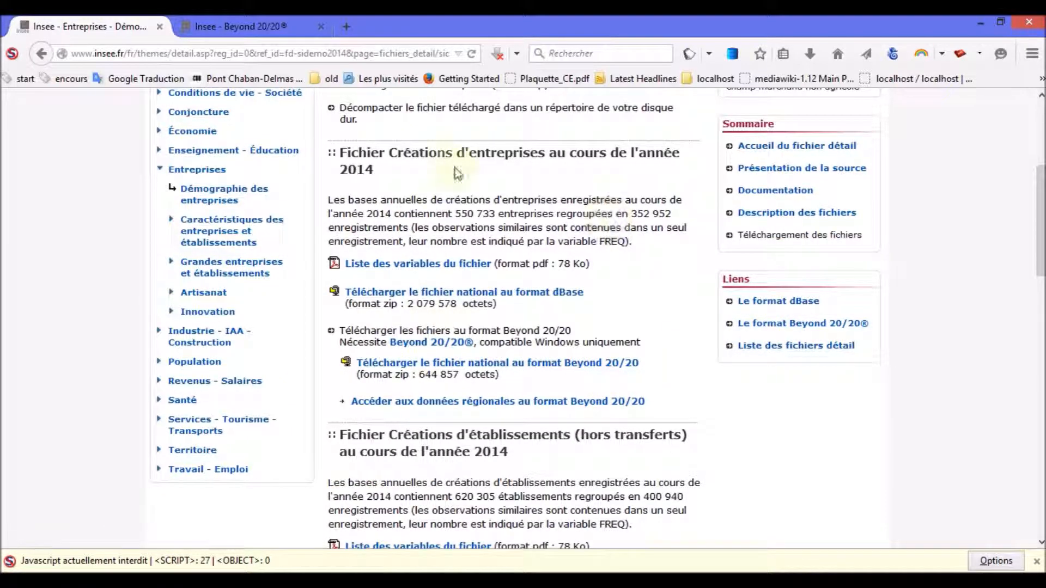
View the Beyond 20/20 software page, and return to the file downloads to find the Stocks files for 1 January 2014
{"action": "left_click", "coordinate": [256, 28]}
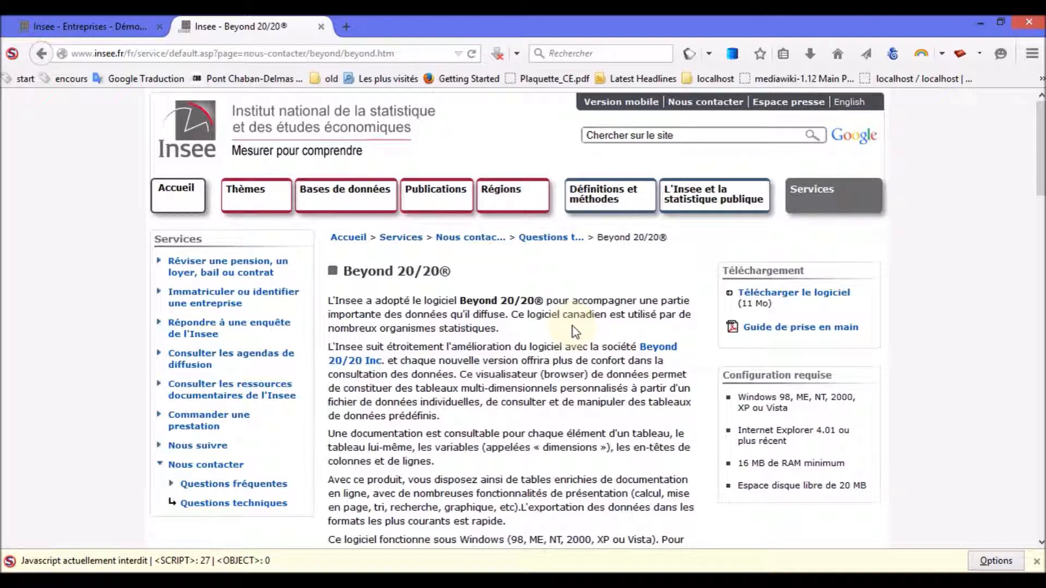
{"action": "left_click", "coordinate": [117, 28]}
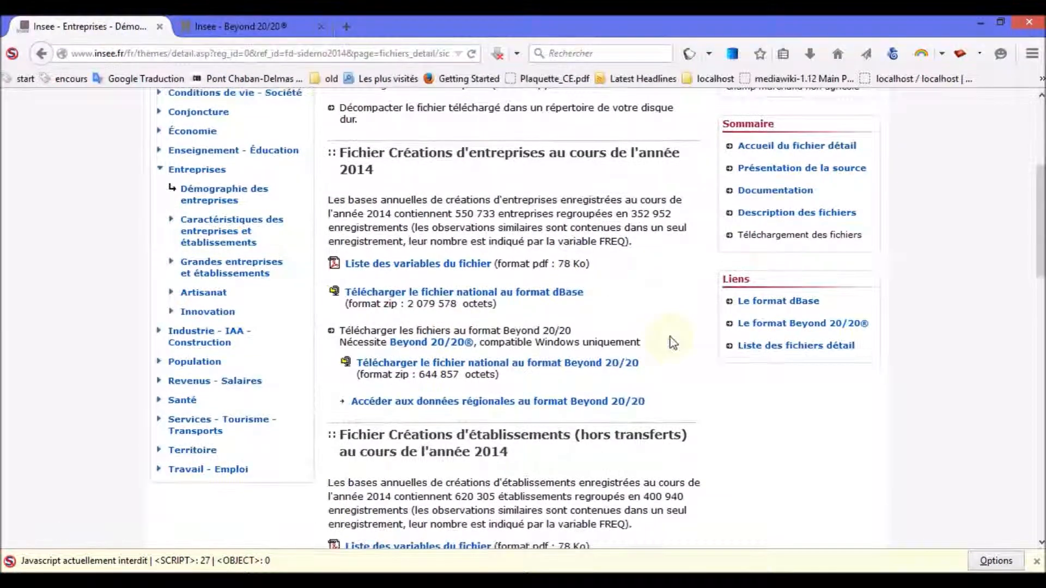
{"action": "scroll", "coordinate": [670, 340], "scroll_direction": "down", "scroll_amount": 8}
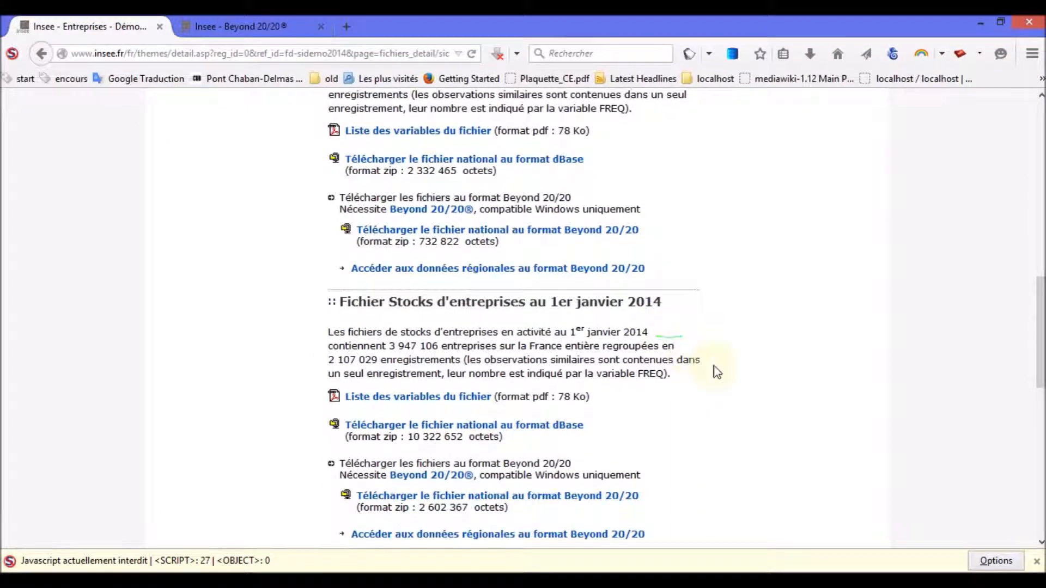
{"action": "scroll", "coordinate": [714, 369], "scroll_direction": "down", "scroll_amount": 2}
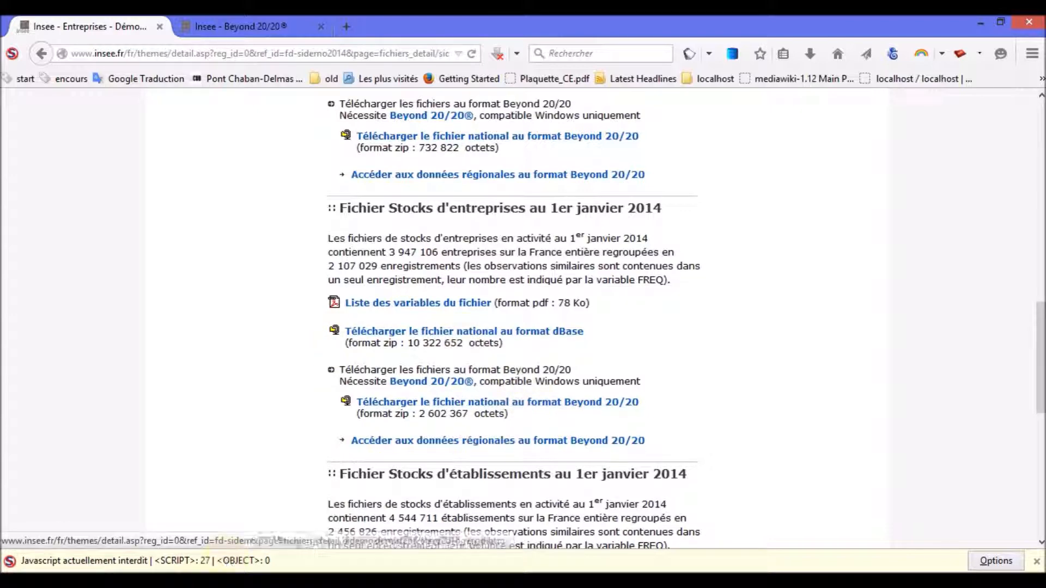
Switch to the sidemo2014_stent2014_reg72_beyond folder and open stent2014_reg72.ivx in Beyond 20/20
{"action": "key", "text": "alt+Tab"}
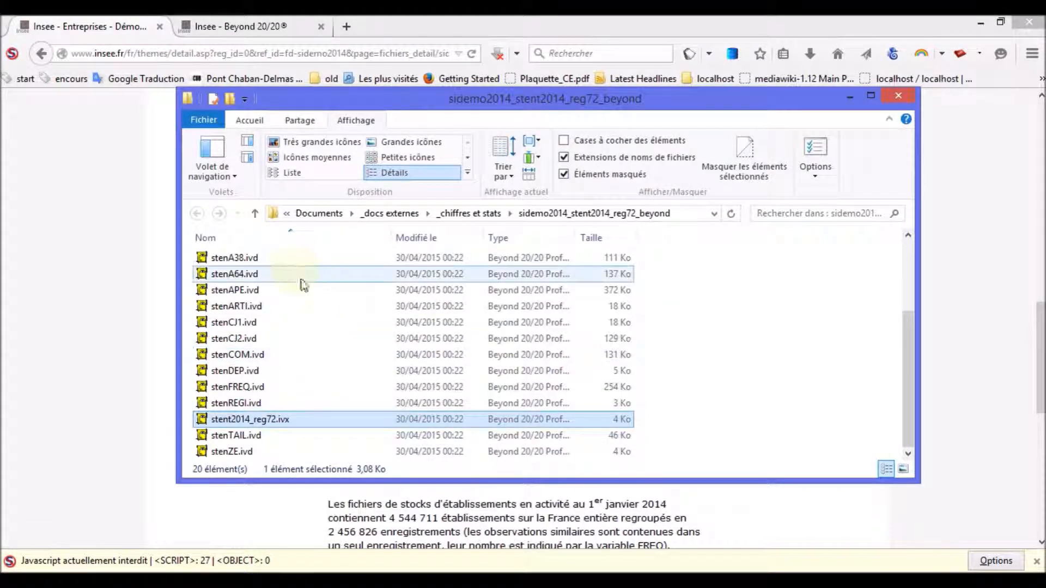
{"action": "double_click", "coordinate": [280, 429]}
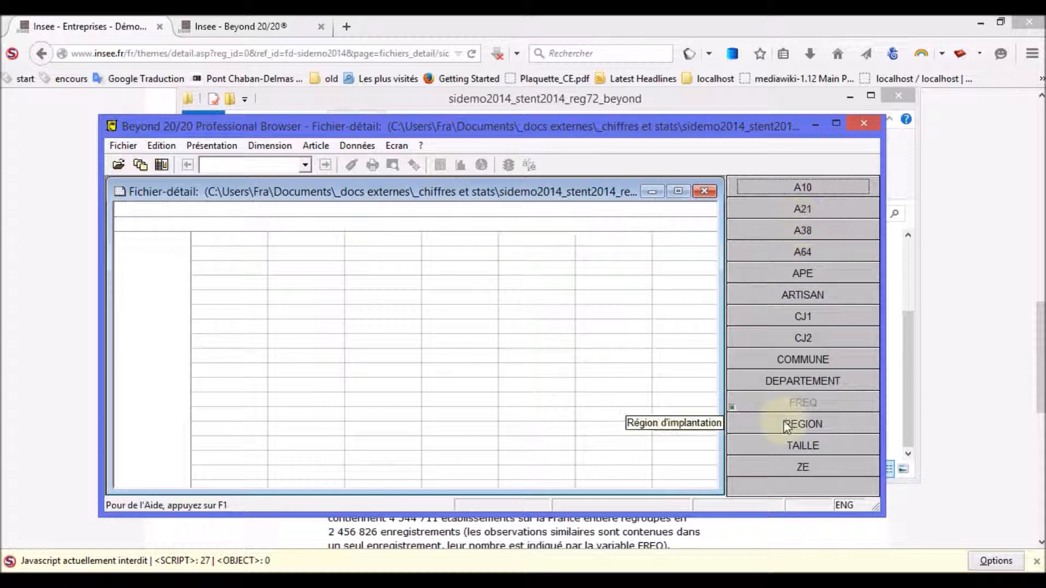
Place the DEPARTEMENT dimension in the table rows and nest the APE dimension beside it
{"action": "left_click_drag", "start_coordinate": [786, 427], "coordinate": [183, 403]}
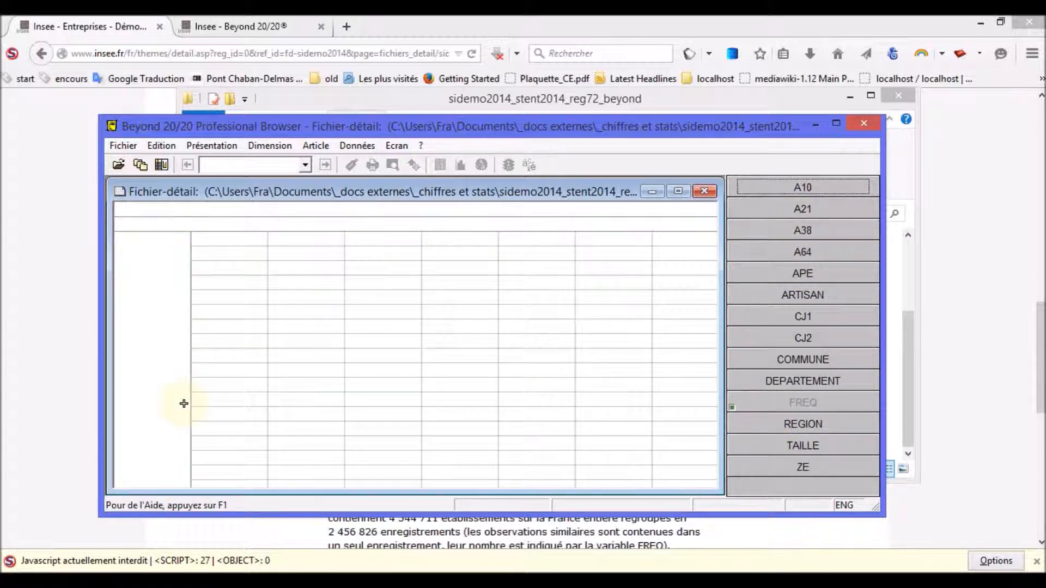
{"action": "left_click_drag", "start_coordinate": [184, 404], "coordinate": [573, 223]}
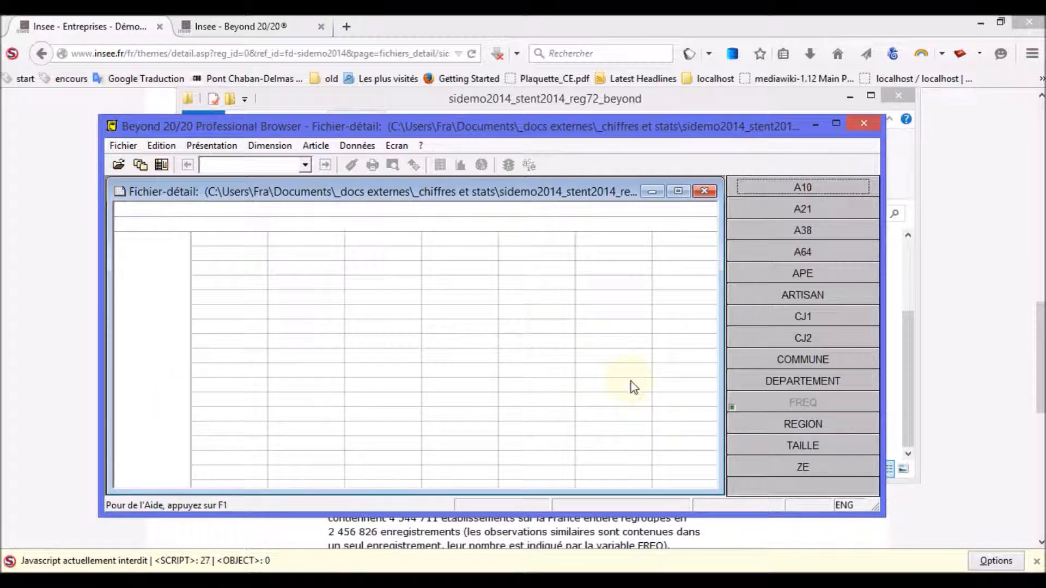
{"action": "left_click_drag", "start_coordinate": [766, 381], "coordinate": [163, 360]}
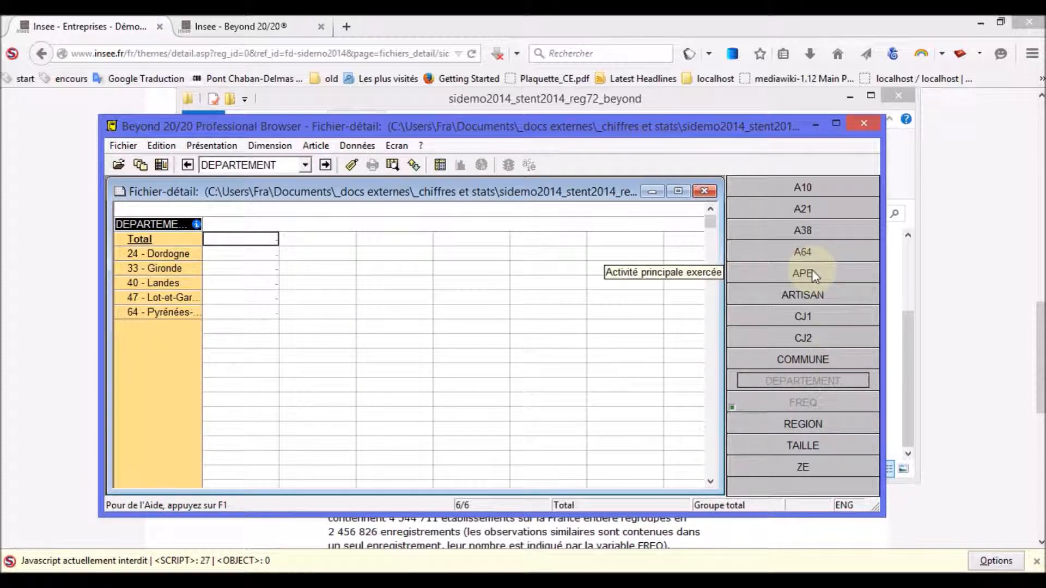
{"action": "left_click_drag", "start_coordinate": [811, 270], "coordinate": [172, 343]}
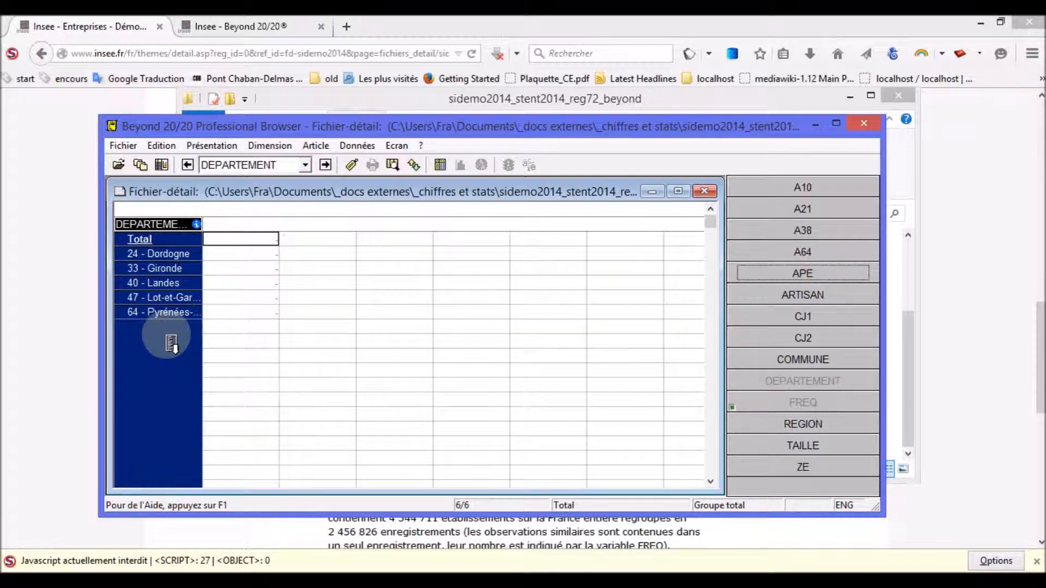
{"action": "left_click_drag", "start_coordinate": [171, 343], "coordinate": [209, 349]}
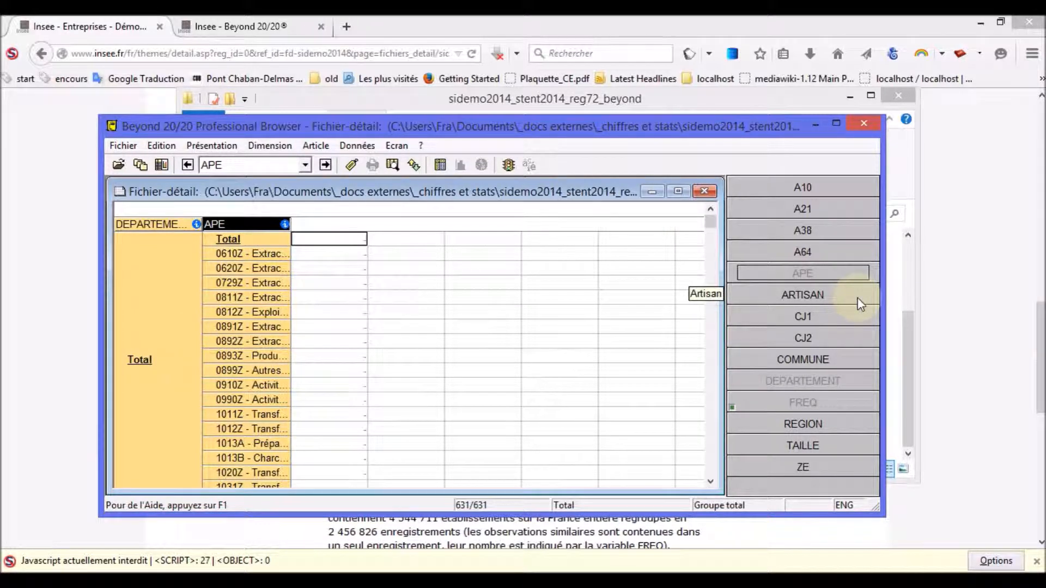
Place the TAILLE dimension in the table columns and widen the APE column
{"action": "left_click", "coordinate": [820, 445]}
{"action": "left_click_drag", "start_coordinate": [821, 446], "coordinate": [591, 225]}
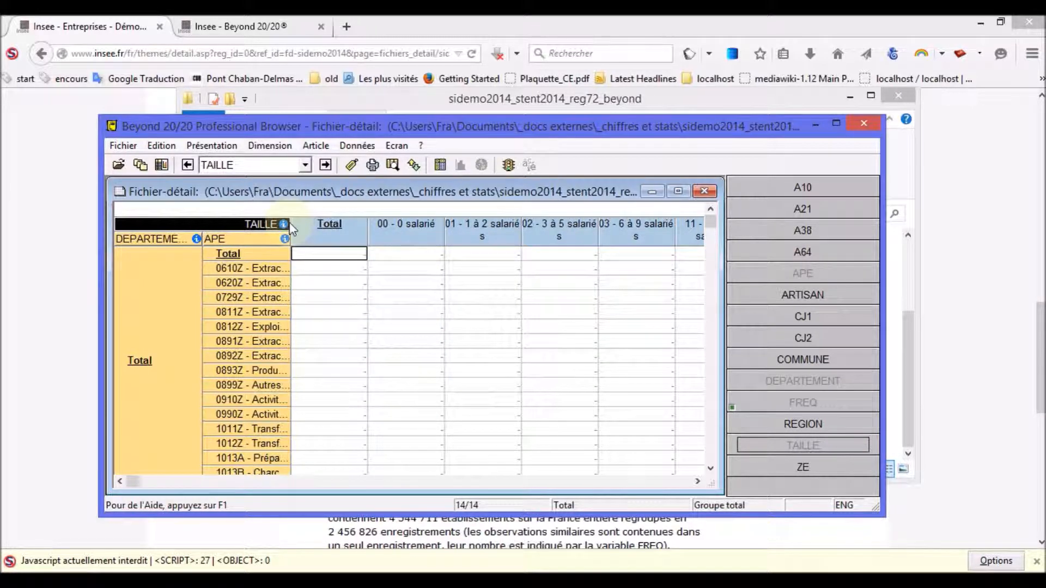
{"action": "left_click_drag", "start_coordinate": [290, 279], "coordinate": [331, 284]}
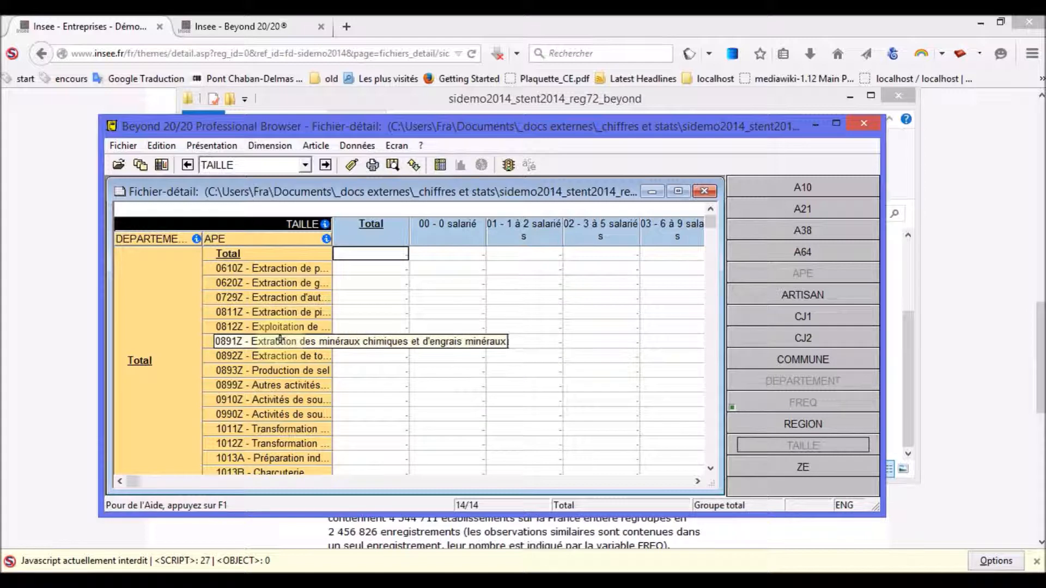
Hide the Total items of the DEPARTEMENT and APE row dimensions
{"action": "left_click", "coordinate": [139, 363]}
{"action": "left_click", "coordinate": [140, 362]}
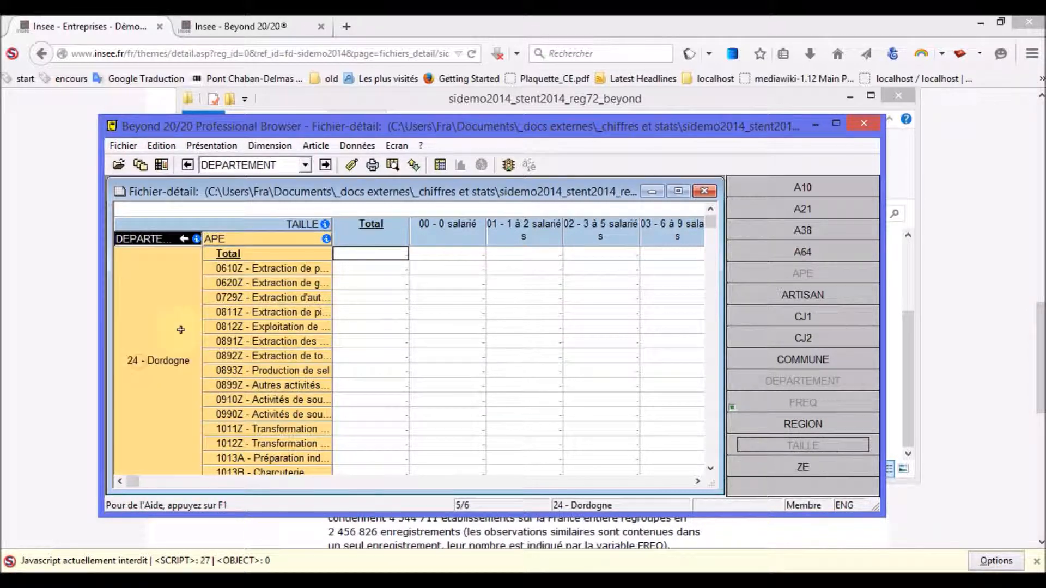
{"action": "left_click", "coordinate": [233, 266]}
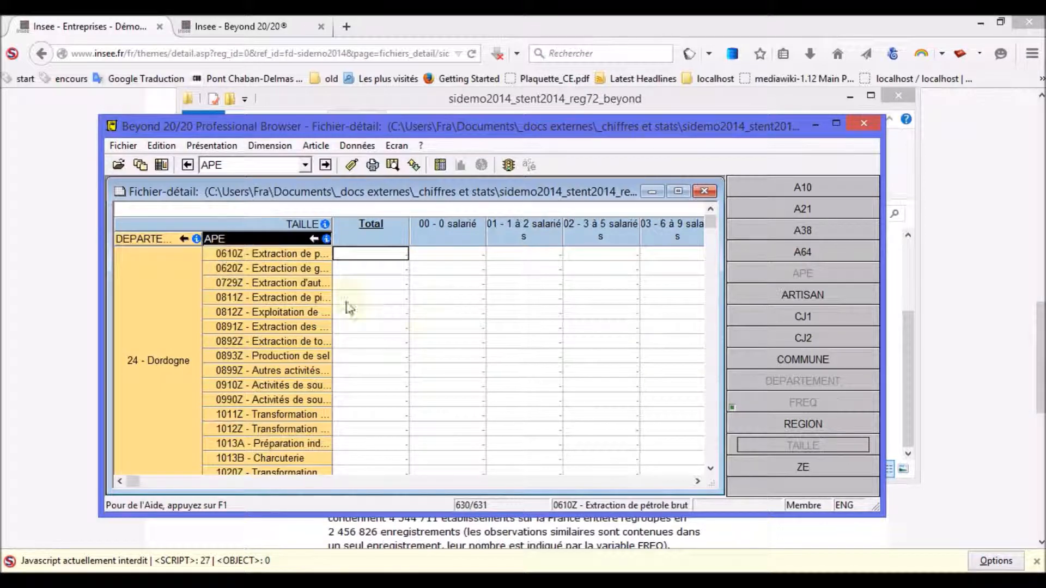
Show only the APE items 0729Z, 0893Z and 0990Z in the table rows
{"action": "mouse_move", "coordinate": [363, 349]}
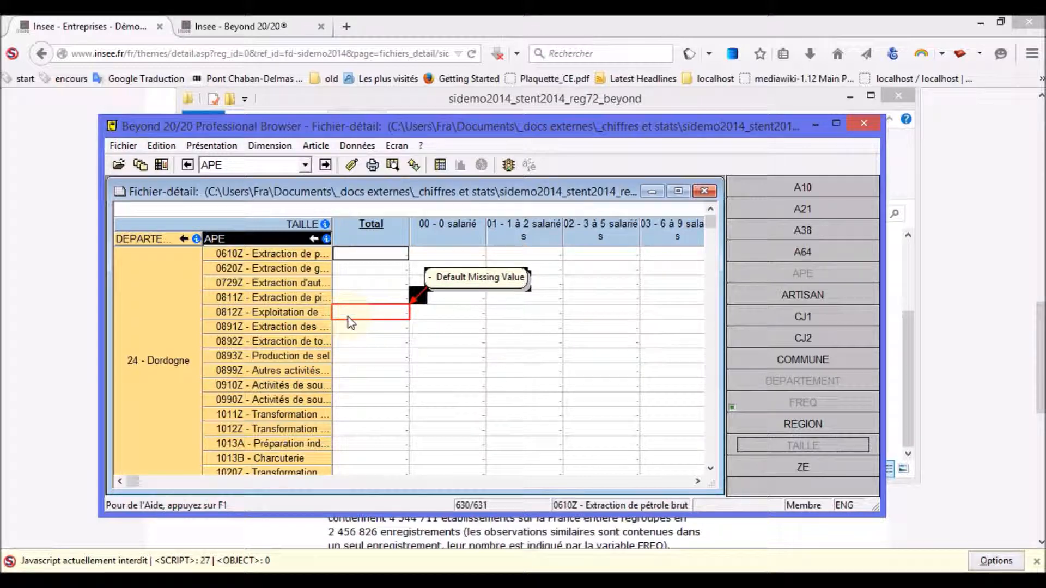
{"action": "mouse_move", "coordinate": [351, 319]}
{"action": "left_click", "coordinate": [245, 283]}
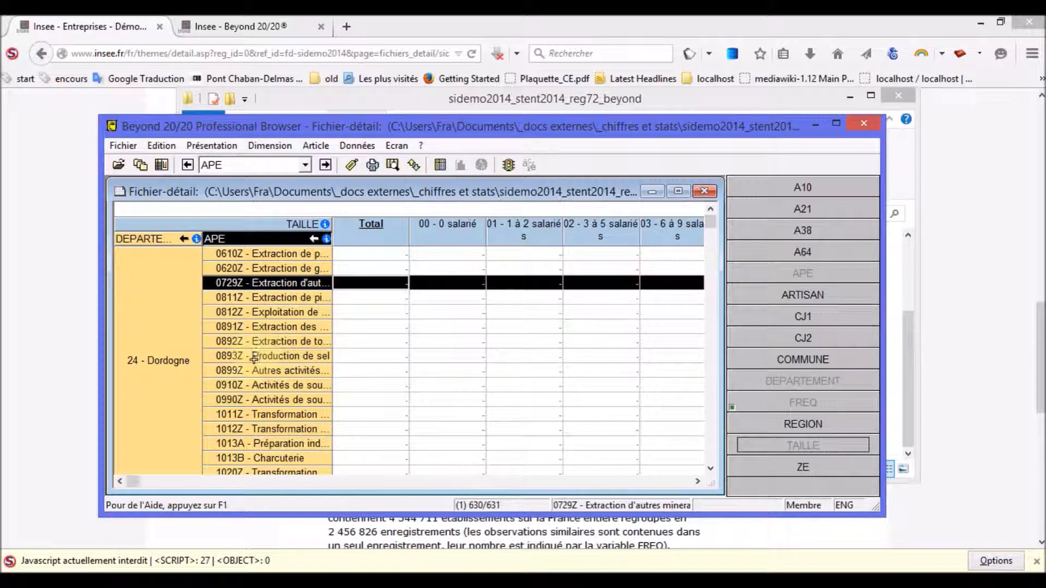
{"action": "left_click", "coordinate": [254, 356], "text": "ctrl"}
{"action": "left_click", "coordinate": [257, 400], "text": "ctrl"}
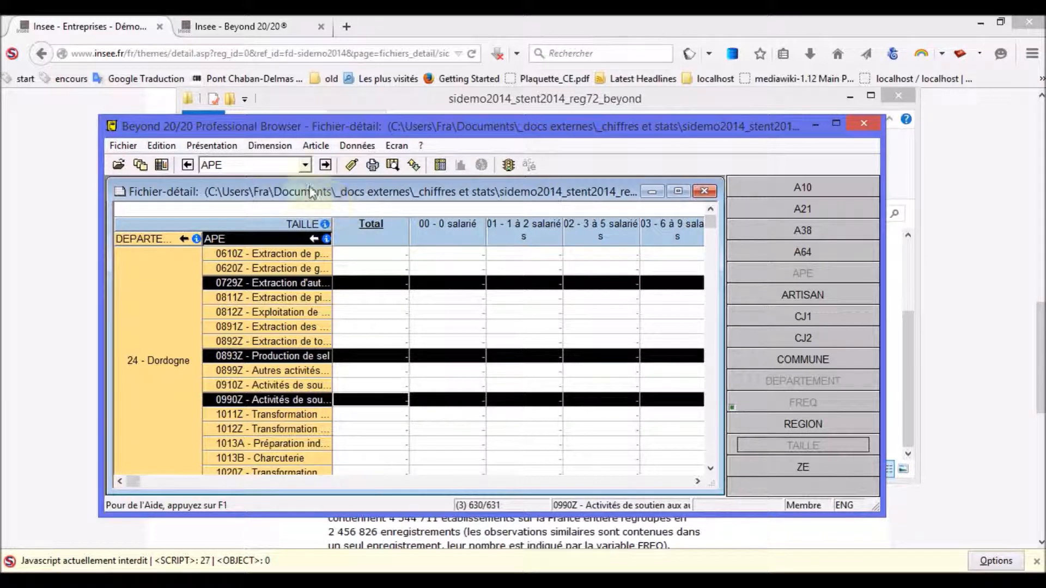
{"action": "left_click", "coordinate": [316, 148]}
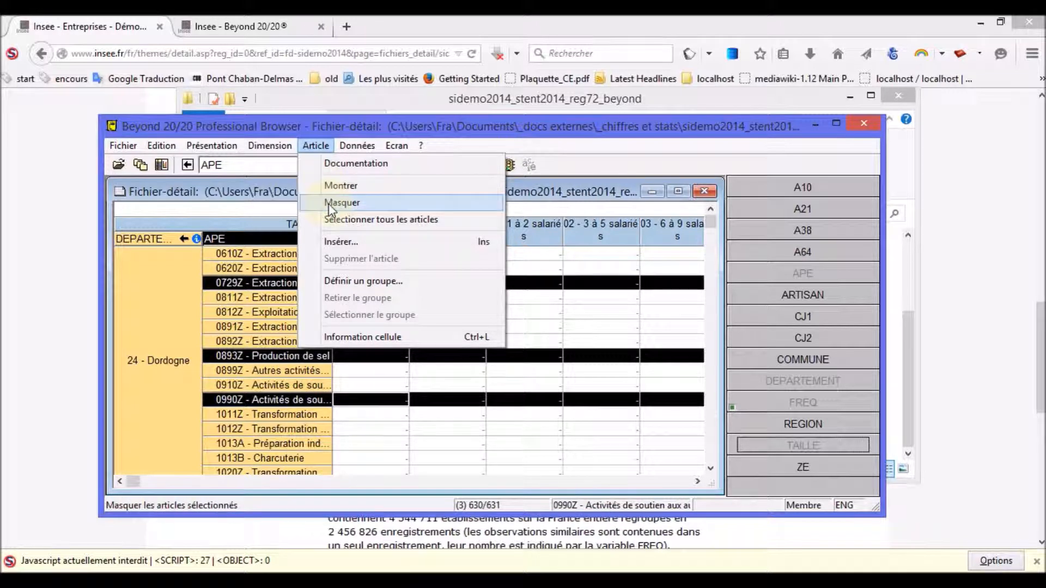
{"action": "left_click", "coordinate": [350, 184]}
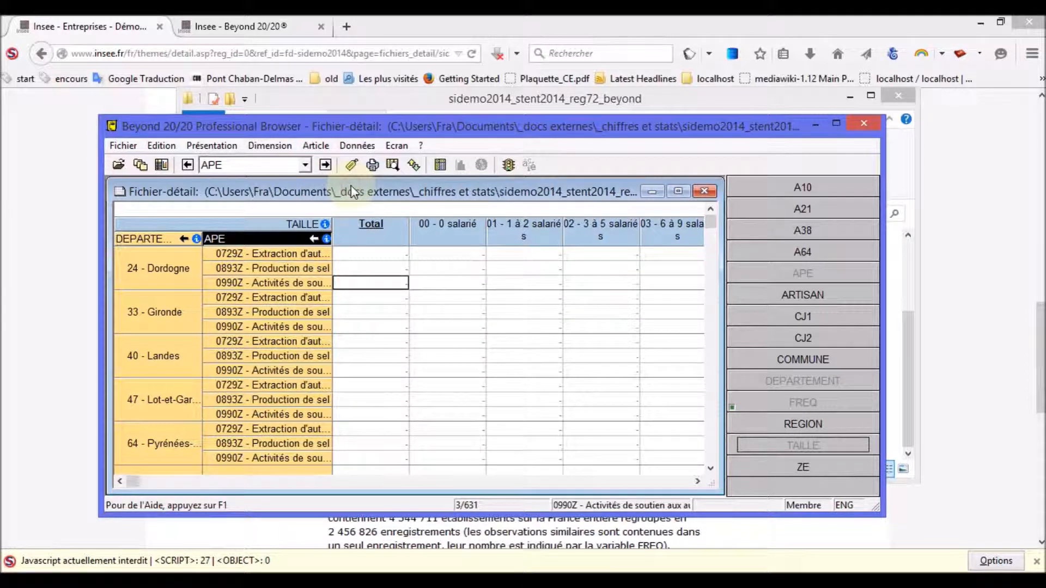
Set the table's missing-value treatment to Affichage à zéro des valeurs manquante
{"action": "left_click_drag", "start_coordinate": [251, 239], "coordinate": [272, 433]}
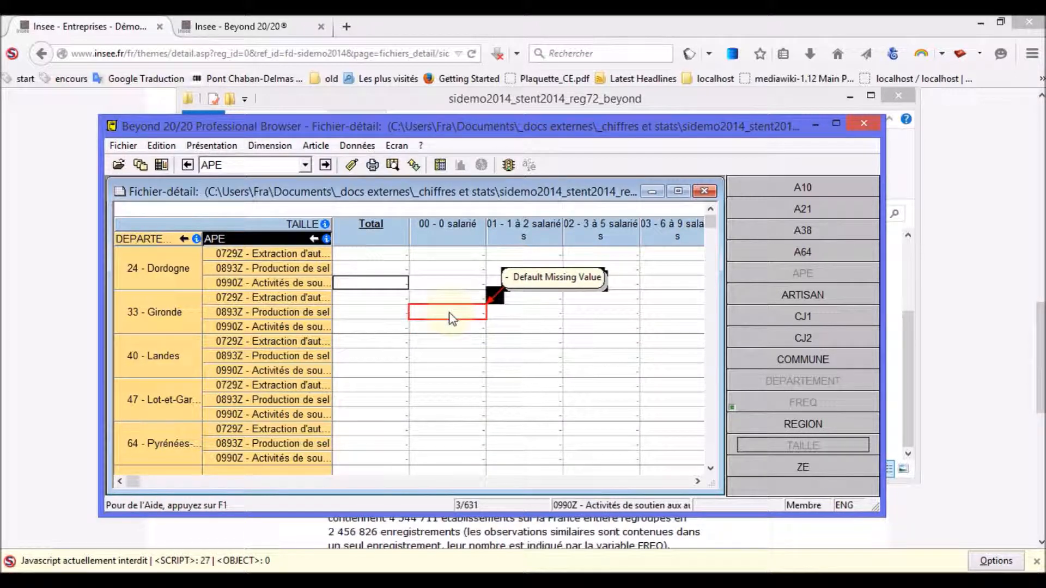
{"action": "left_click", "coordinate": [357, 146]}
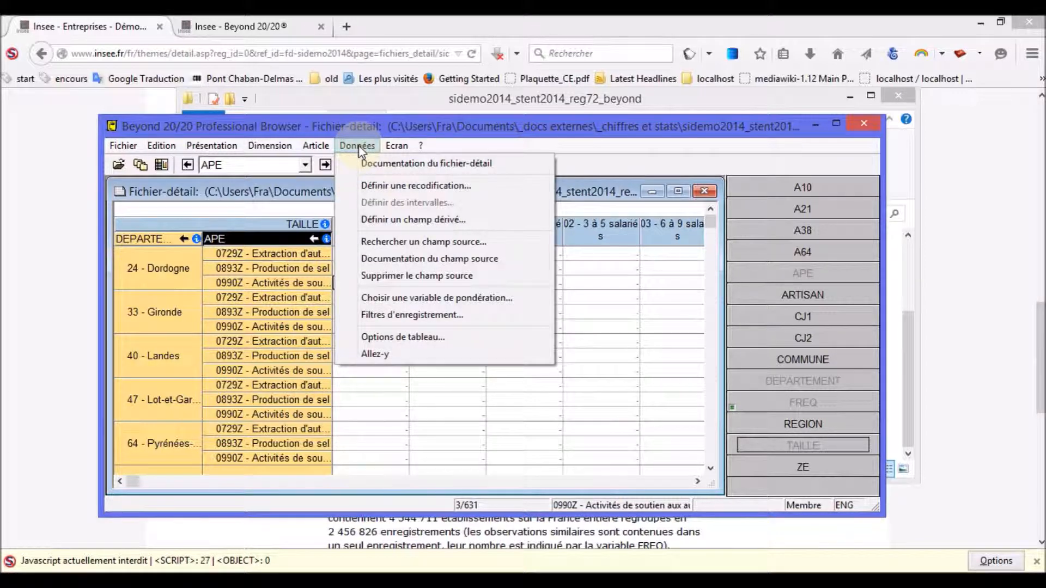
{"action": "left_click", "coordinate": [379, 336]}
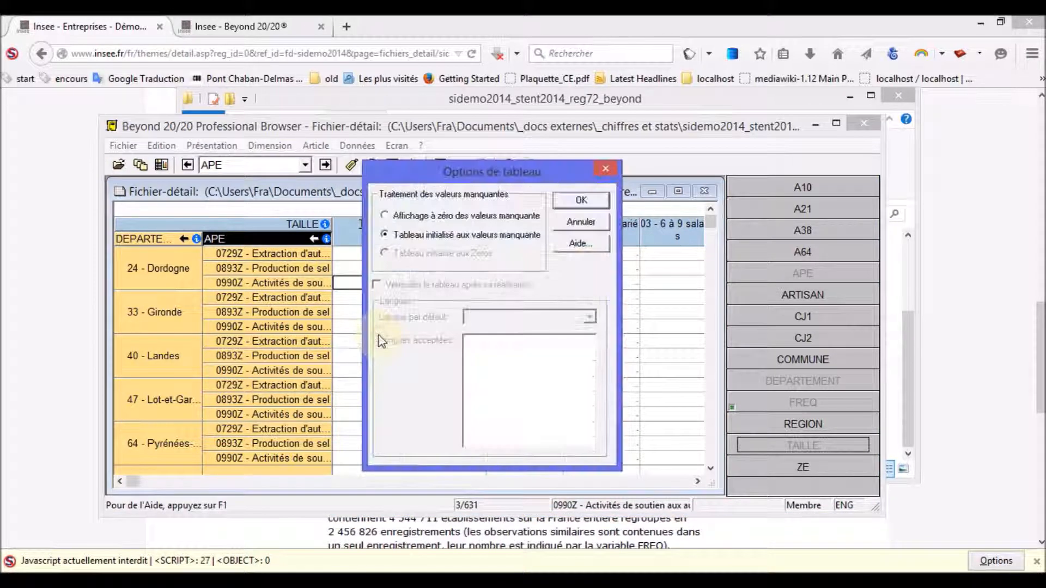
{"action": "left_click", "coordinate": [385, 216]}
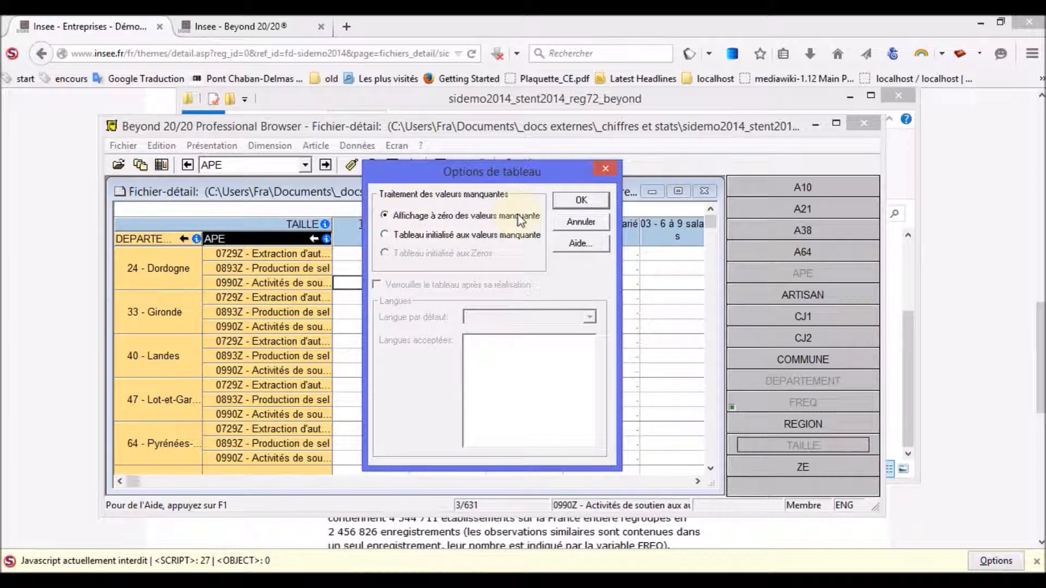
{"action": "left_click", "coordinate": [568, 204]}
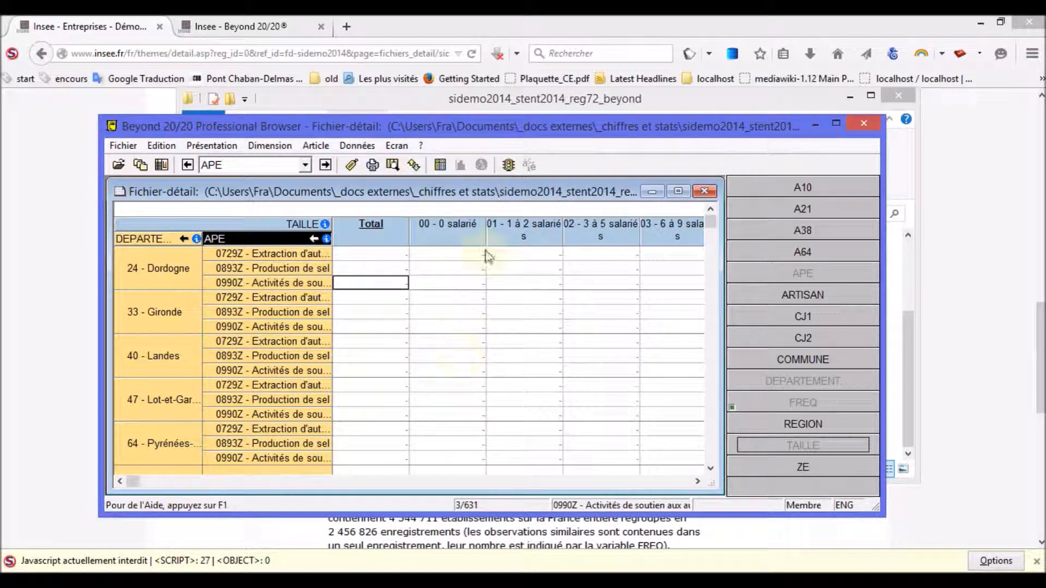
Generate the table of DEPARTEMENT and APE by TAILLE and look through its rows
{"action": "left_click", "coordinate": [510, 166]}
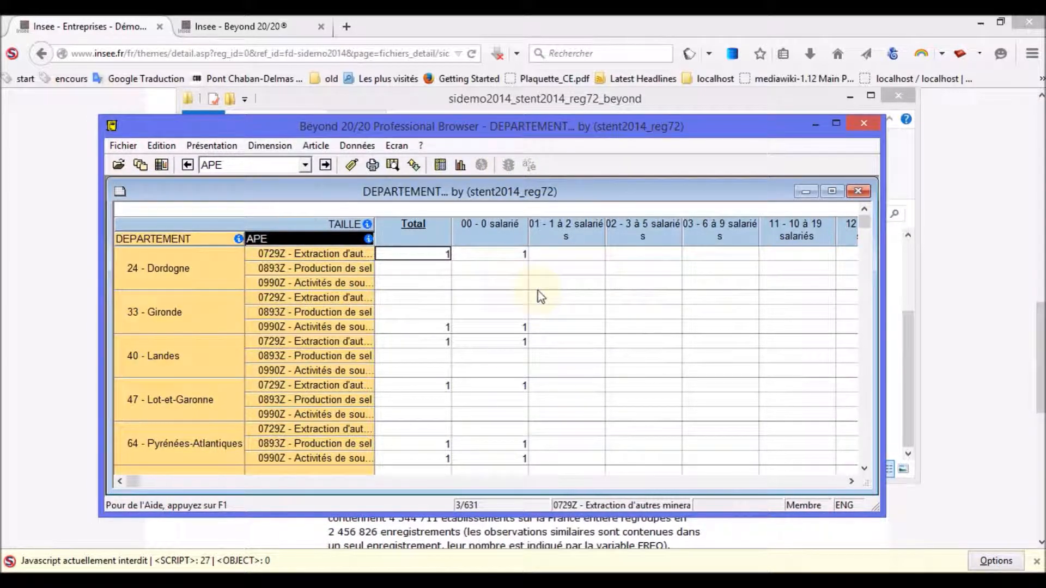
{"action": "scroll", "coordinate": [541, 297], "scroll_direction": "down", "scroll_amount": 5}
{"action": "scroll", "coordinate": [540, 297], "scroll_direction": "up", "scroll_amount": 5}
{"action": "scroll", "coordinate": [540, 297], "scroll_direction": "up", "scroll_amount": 5}
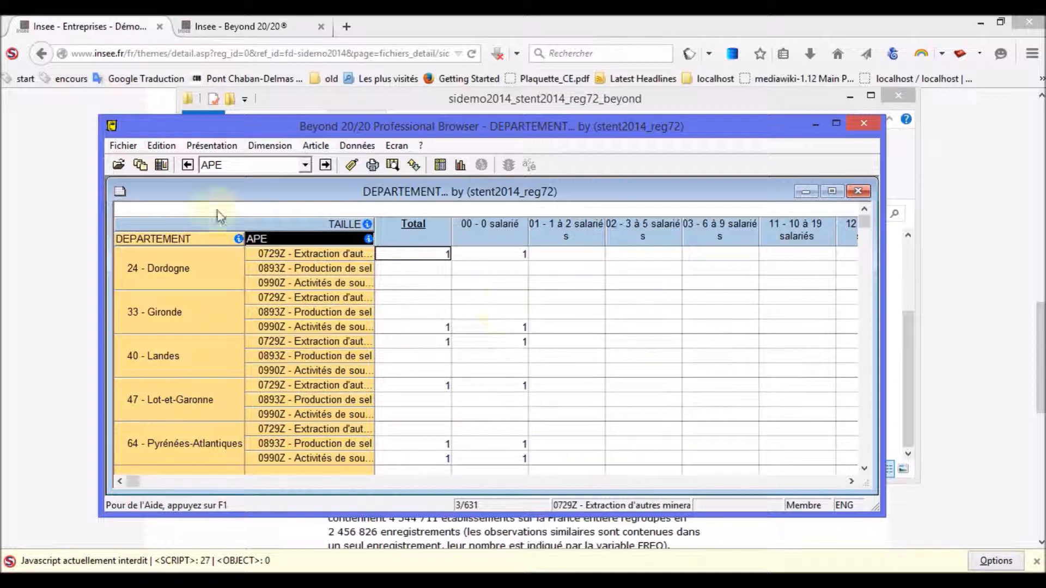
Start saving the generated table as an Excel worksheet (*.xls), and cancel the save
{"action": "left_click", "coordinate": [126, 147]}
{"action": "left_click", "coordinate": [152, 260]}
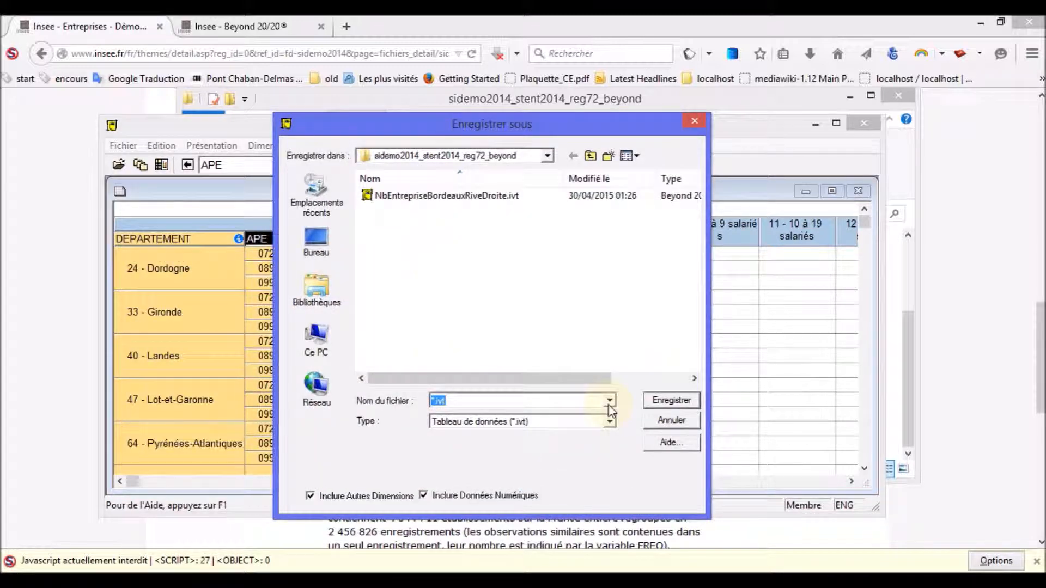
{"action": "left_click", "coordinate": [609, 422]}
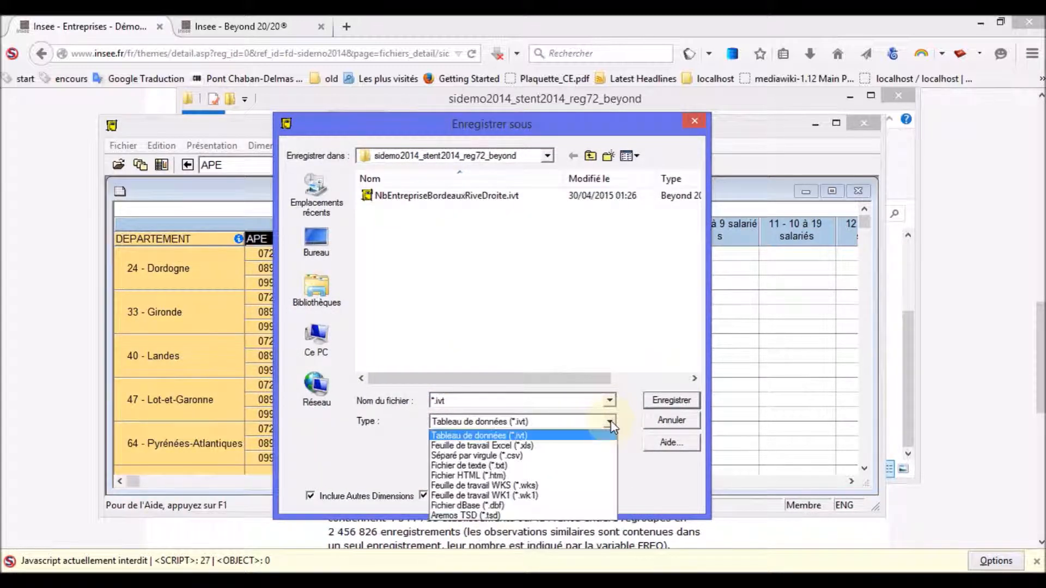
{"action": "left_click", "coordinate": [582, 446]}
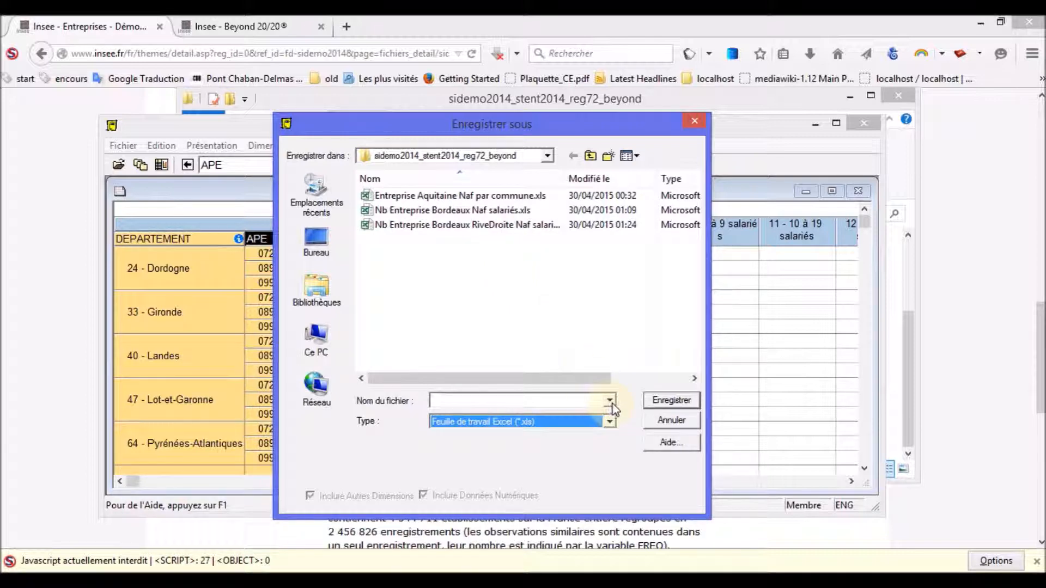
{"action": "left_click", "coordinate": [664, 426]}
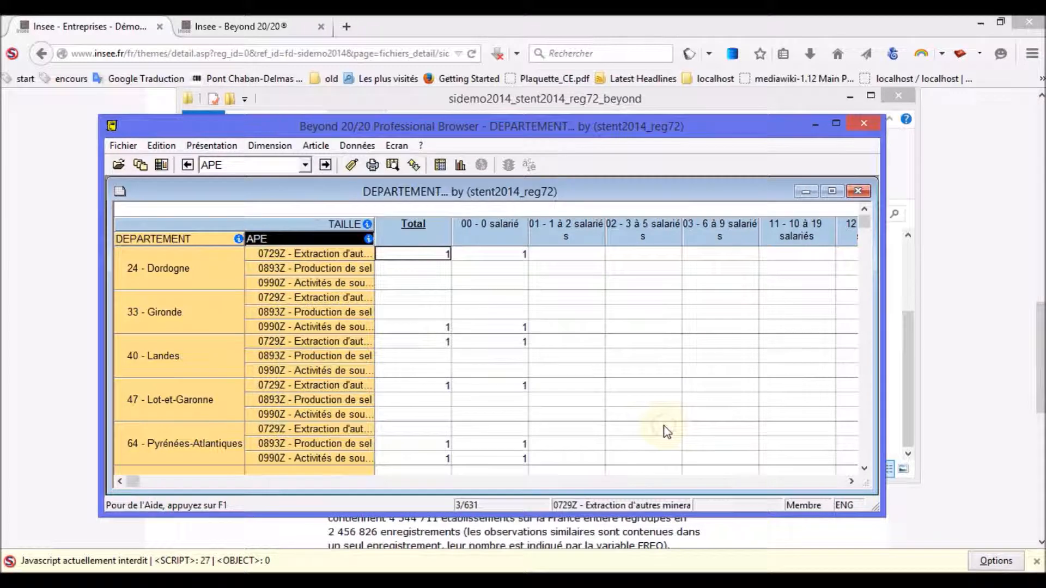